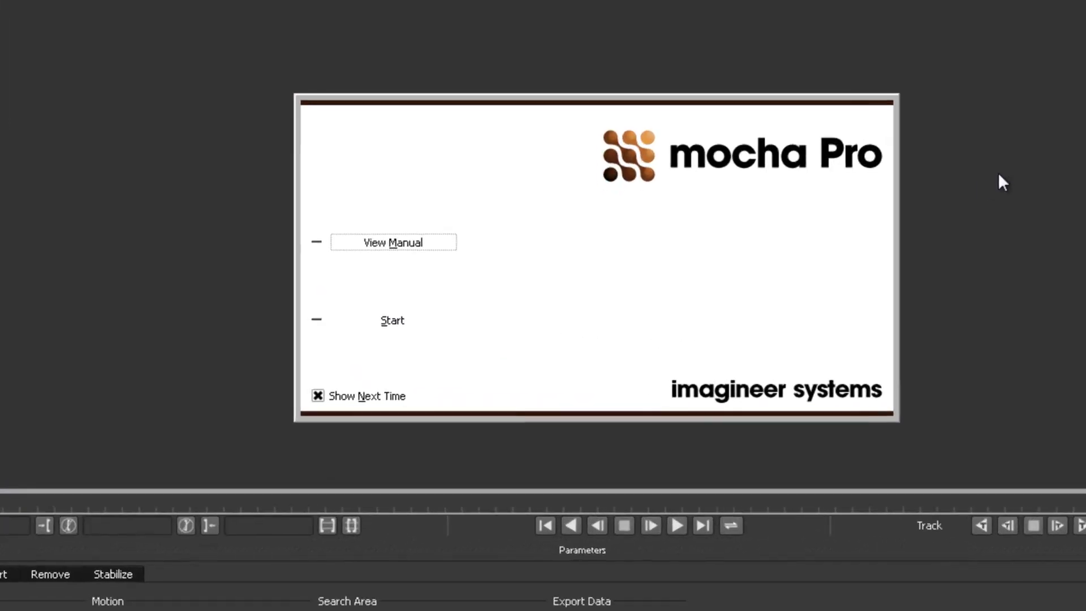
Step: Start a new project named hunting dog with hunting dog.avi as its footage (0–899, 59.94 fps)
click(391, 323)
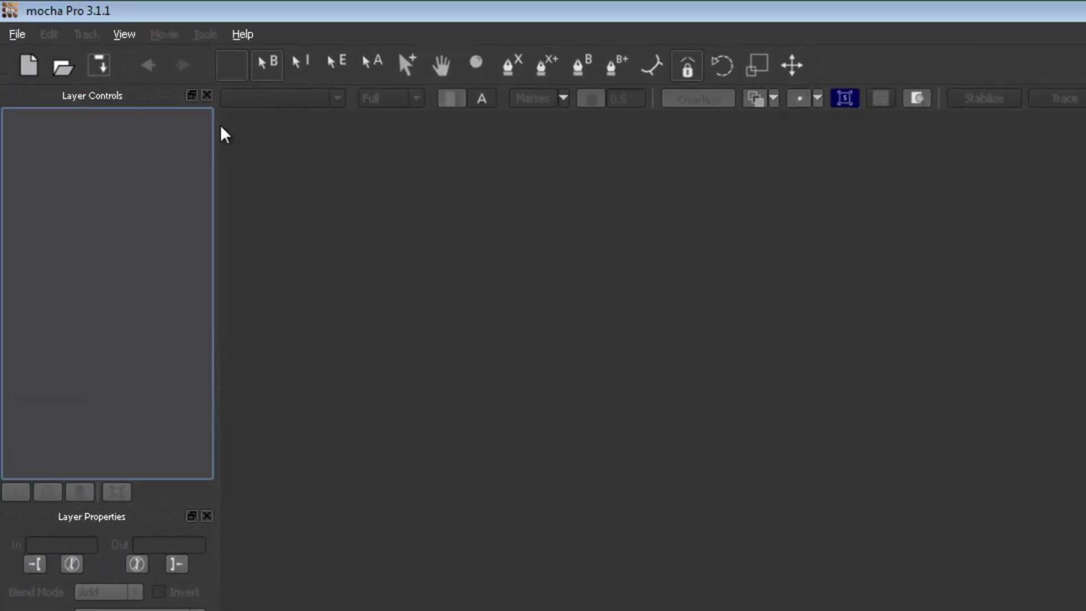
click(29, 71)
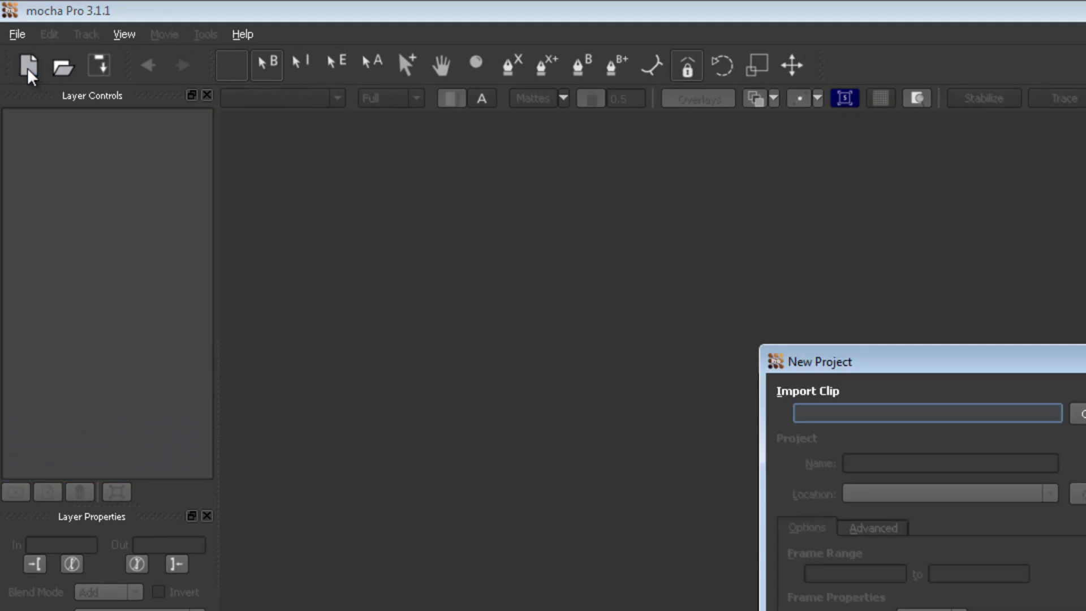
click(755, 143)
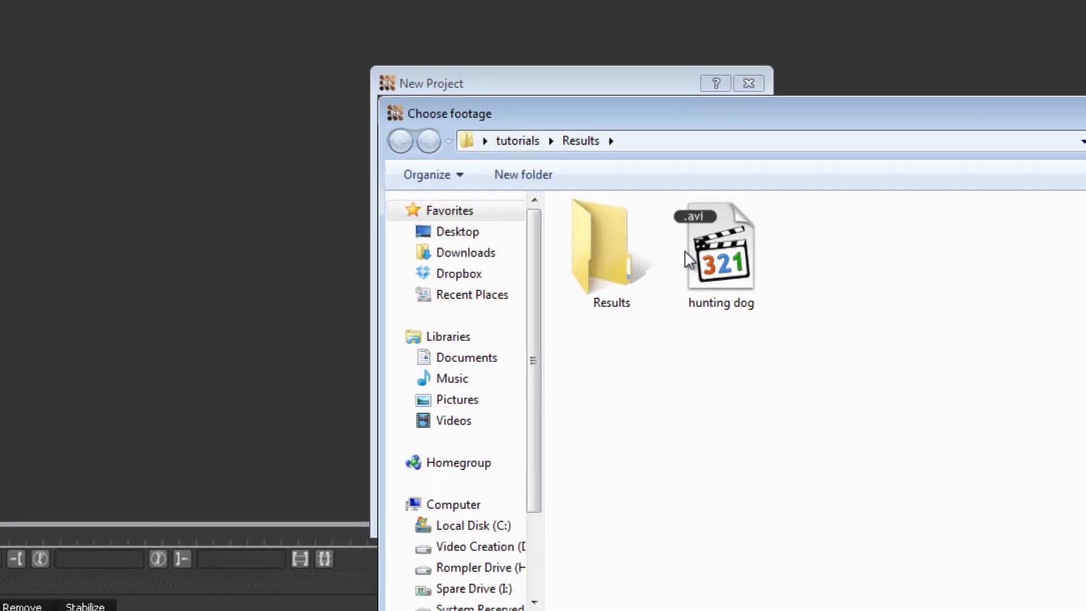
click(741, 261)
double_click(419, 179)
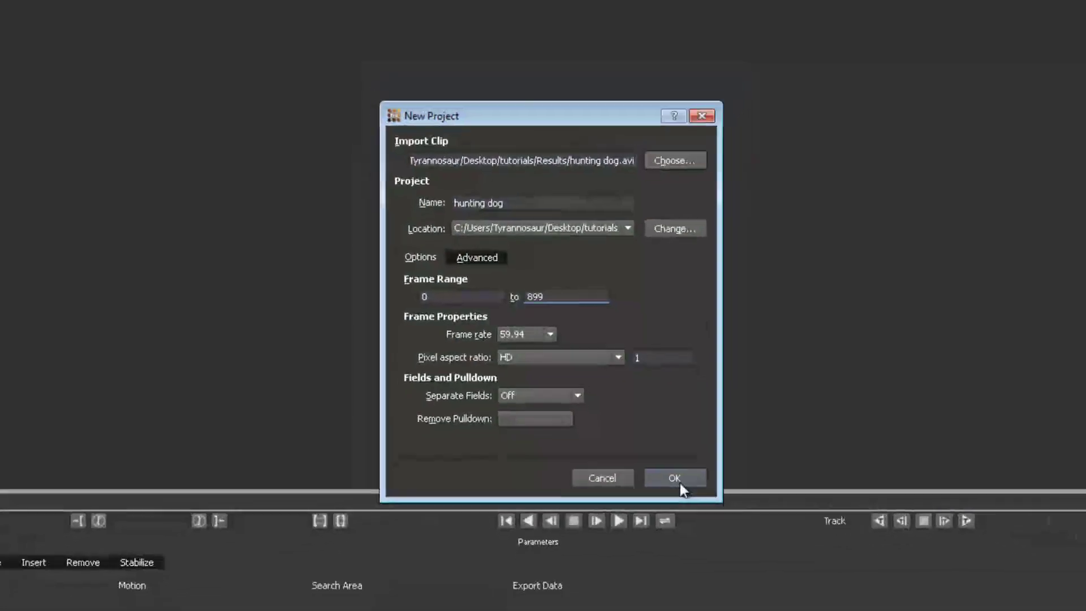
Step: Confirm the project and draw a closed X-spline around the dog and nearby ground, selecting all its points
click(678, 481)
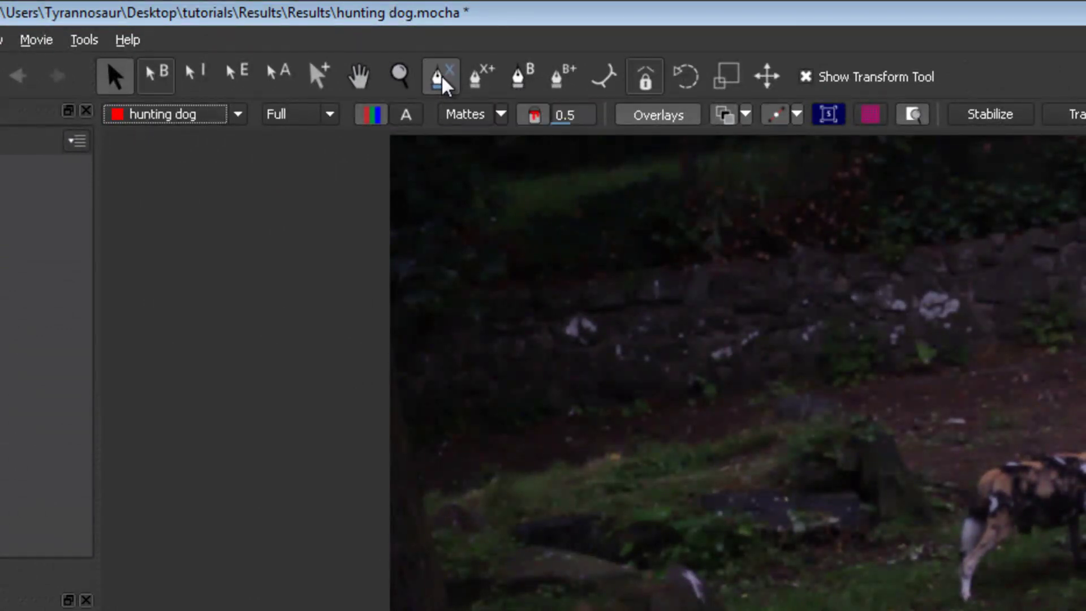
click(443, 79)
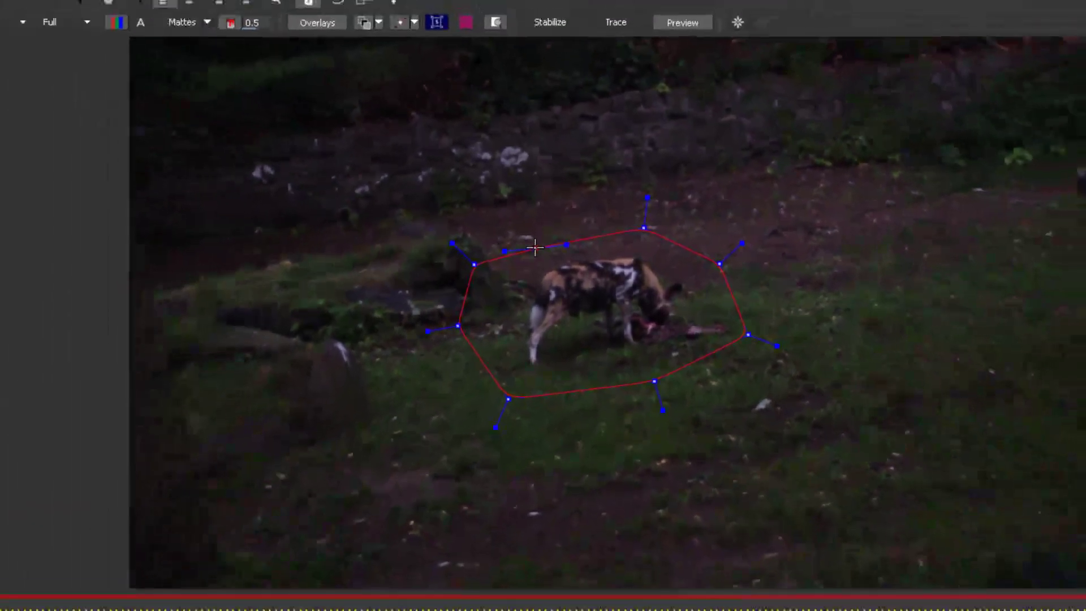
key(ctrl+a)
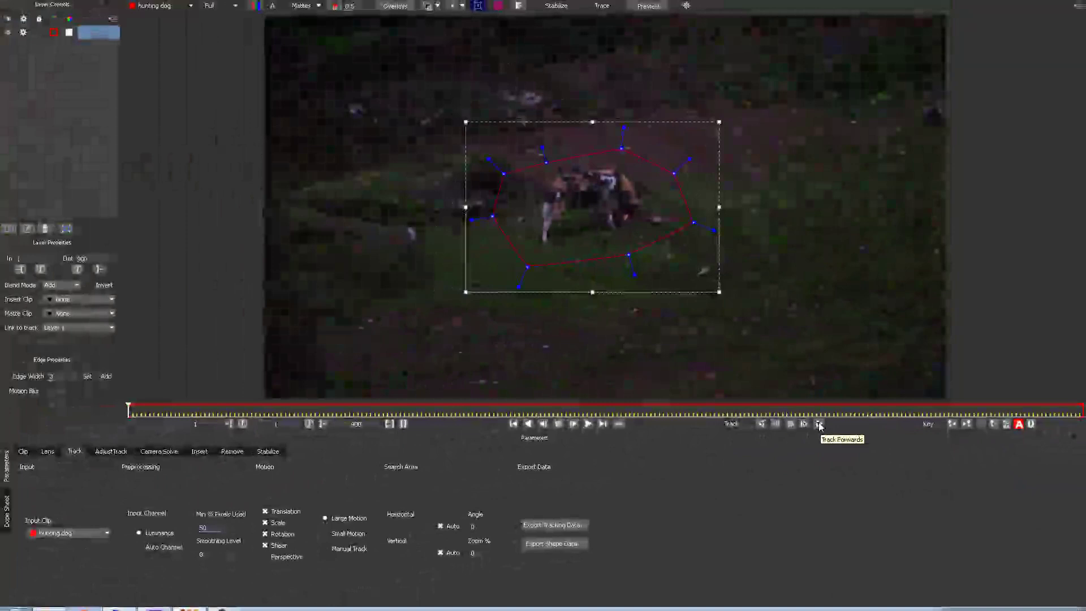
Step: Track the dog shape forward to frame 900, then scrub back to frame 420 to check it
click(819, 424)
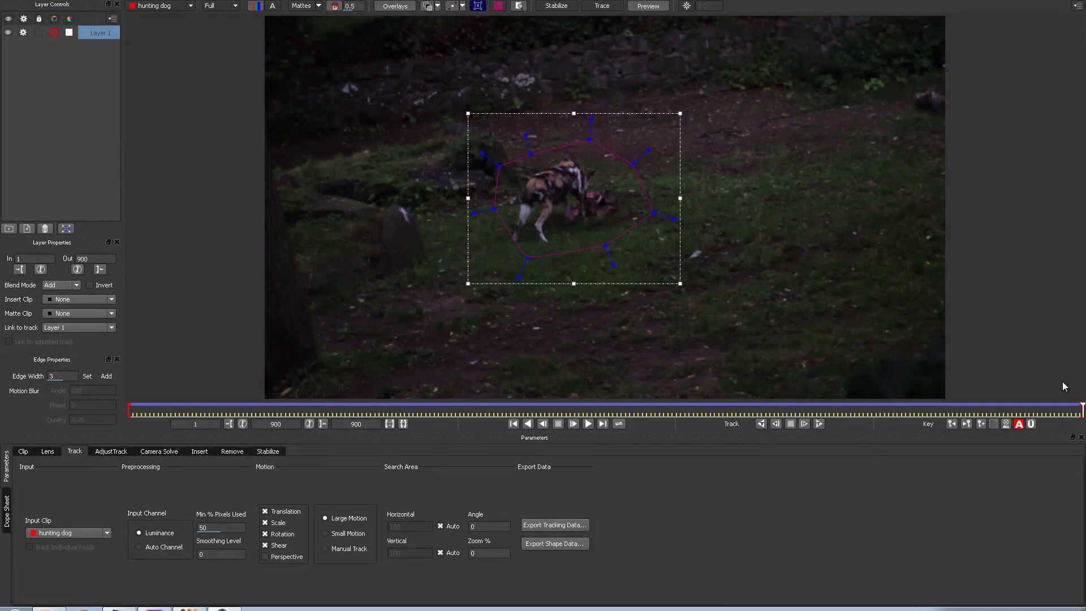
click(1082, 402)
drag(1082, 406, 571, 422)
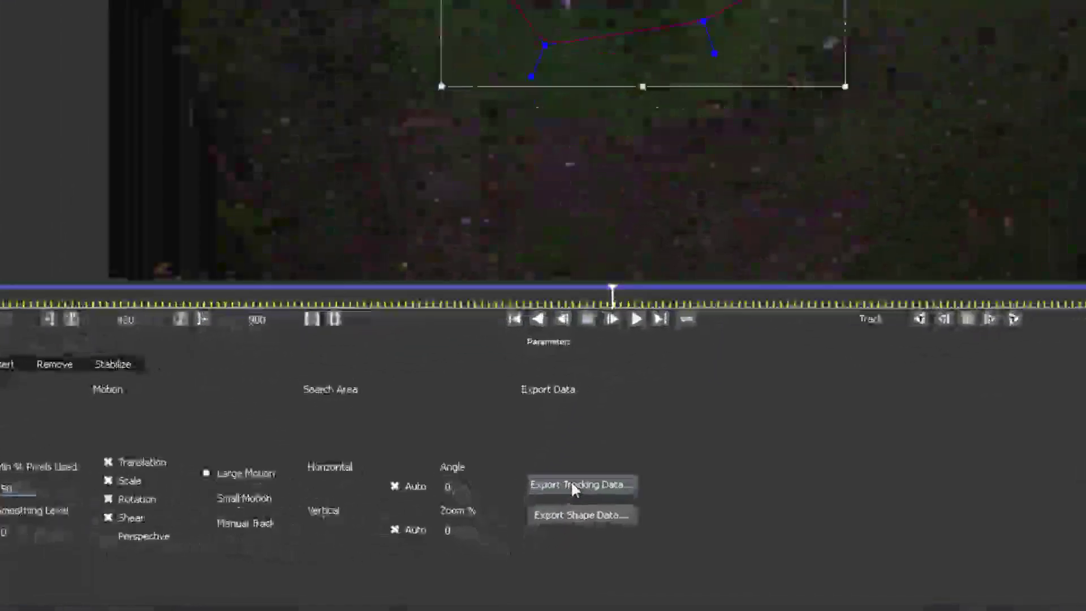
Step: Copy the track to the clipboard as After Effects Transform Data
click(575, 484)
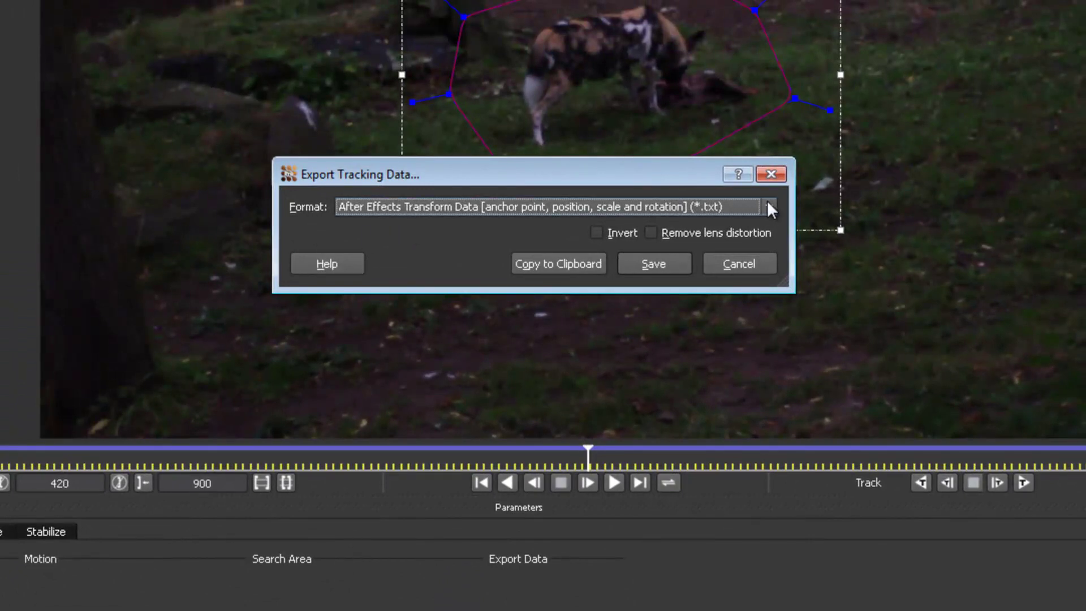
click(769, 206)
click(769, 206)
click(769, 206)
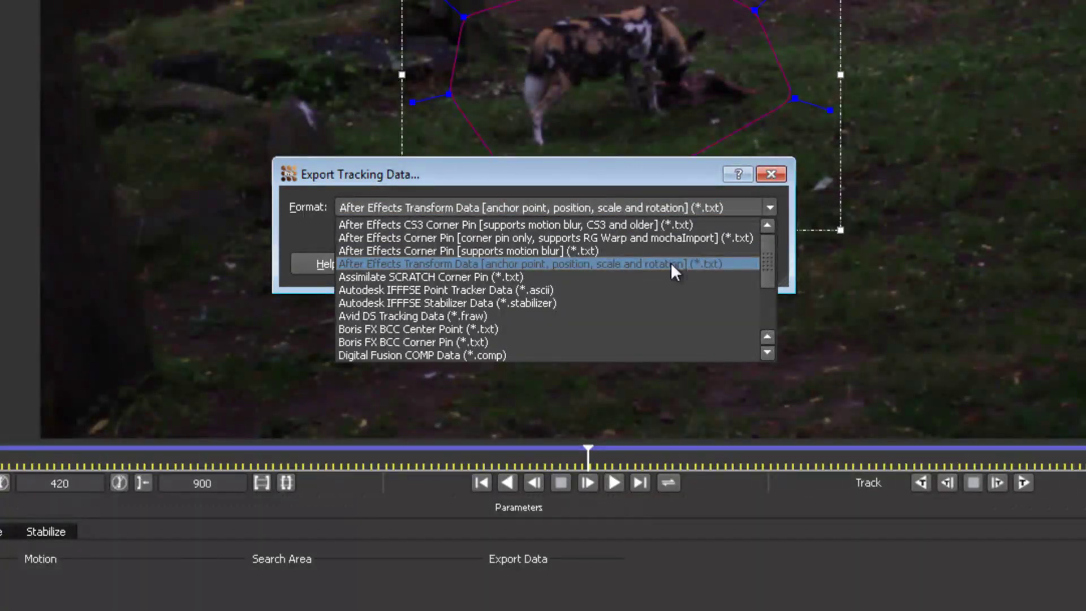
click(595, 262)
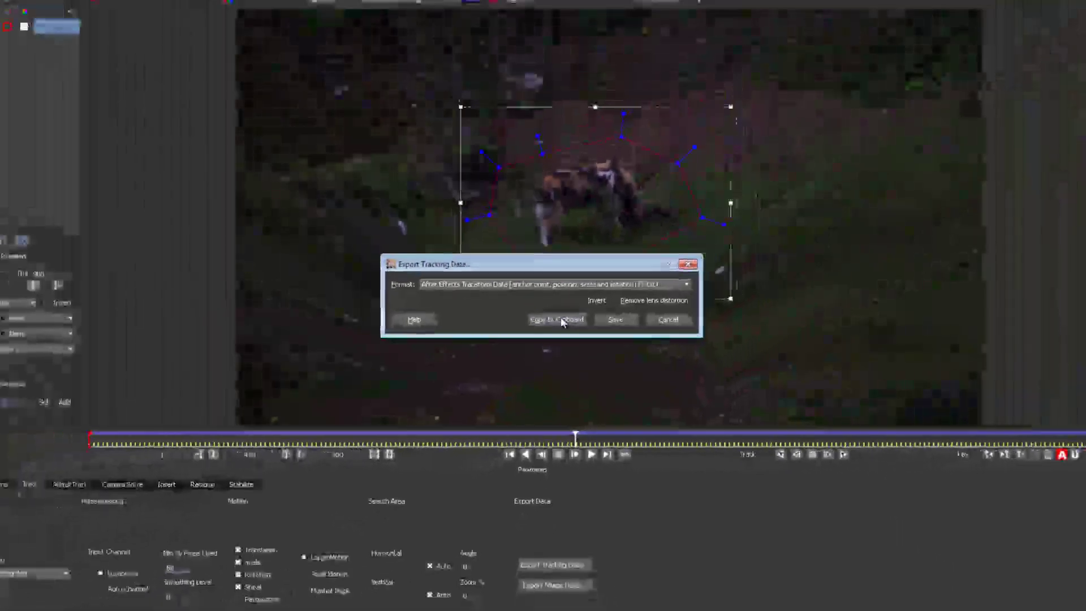
click(559, 320)
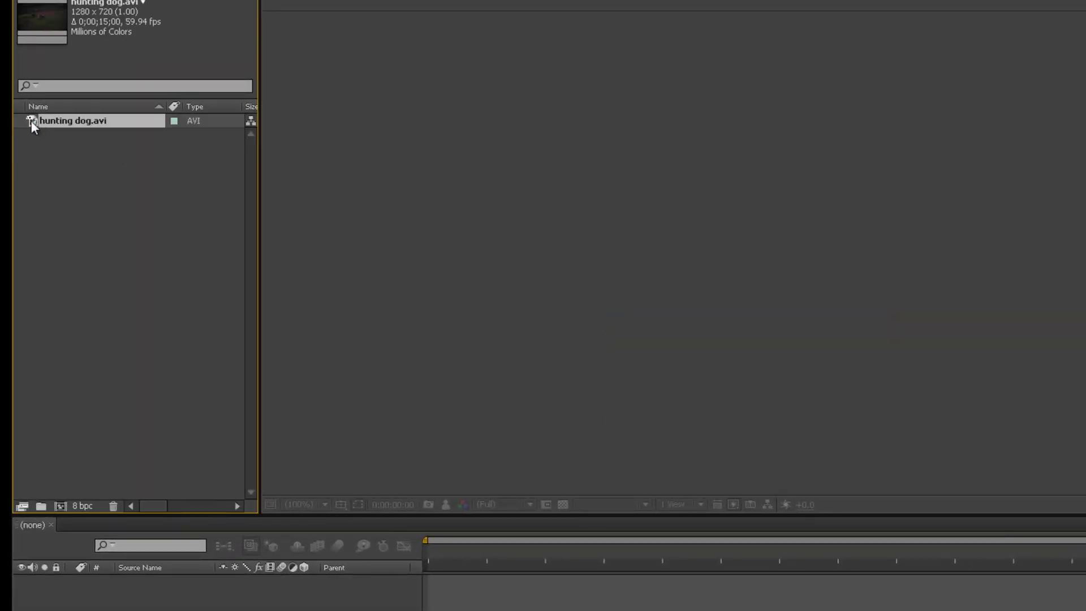
Step: Build a hunting dog composition (1280×720, 59.94 fps) from hunting dog.avi and scrub a few seconds in
click(60, 505)
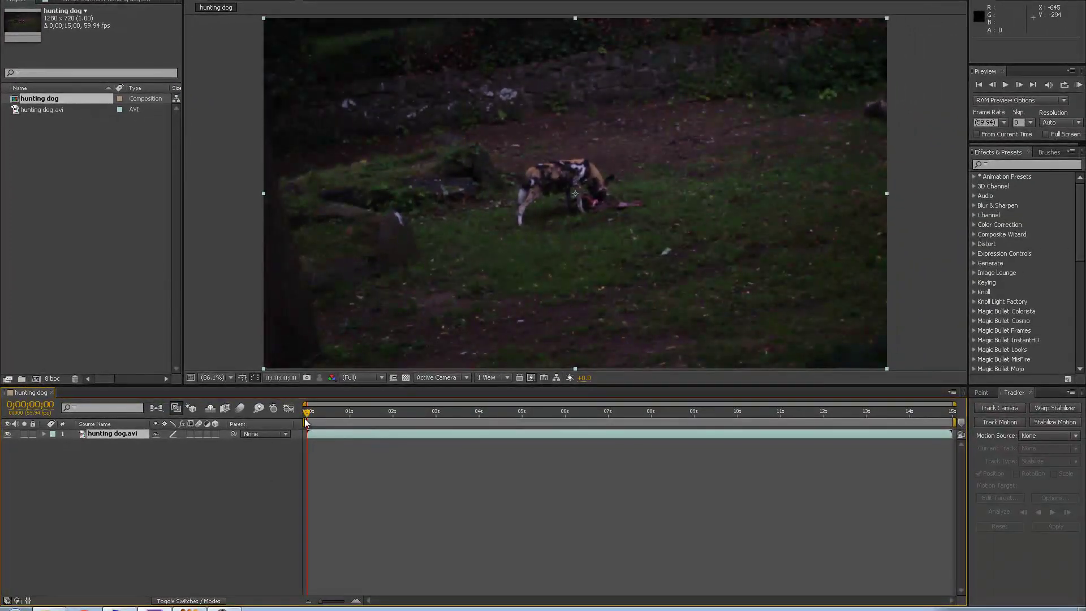
mouse_move(307, 413)
mouse_down()
mouse_move(561, 402)
mouse_move(816, 413)
mouse_move(409, 415)
mouse_move(293, 428)
mouse_up()
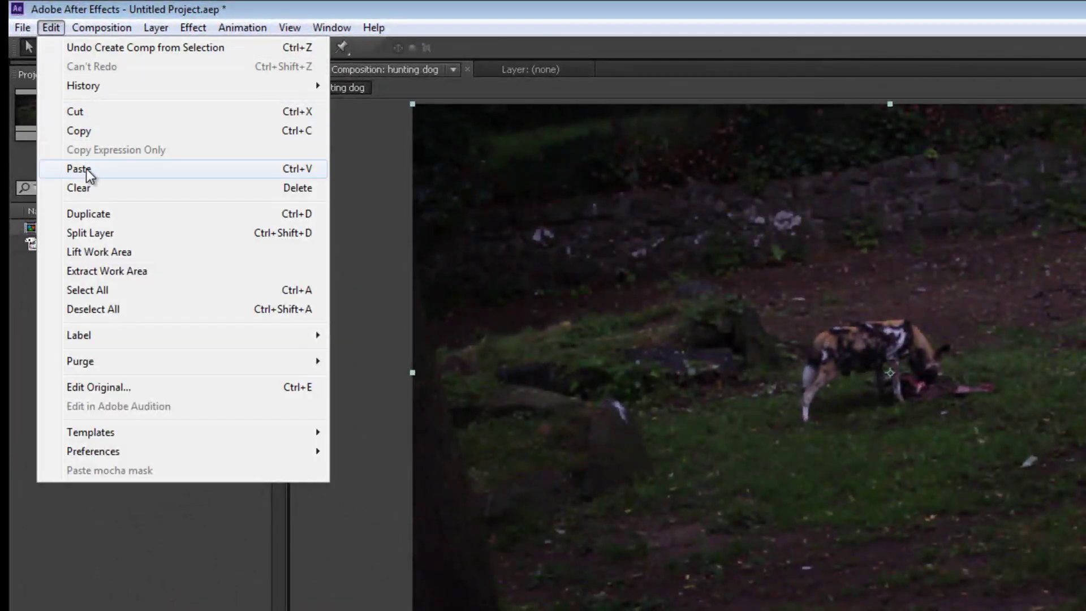
Step: Paste the Mocha tracking keyframes onto the hunting dog.avi layer and reveal its Transform properties
click(88, 170)
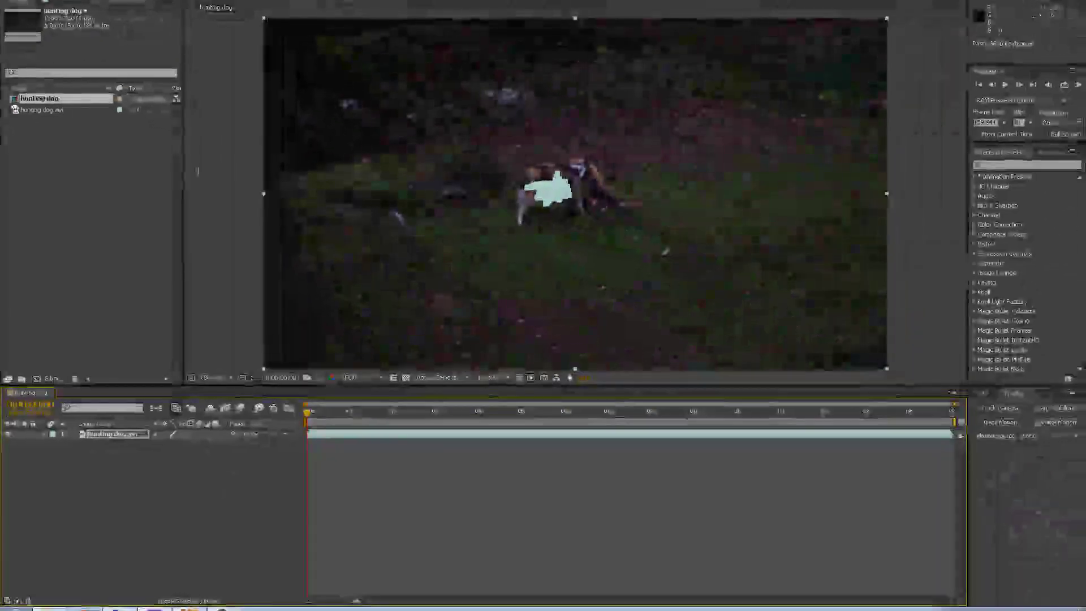
key(F2)
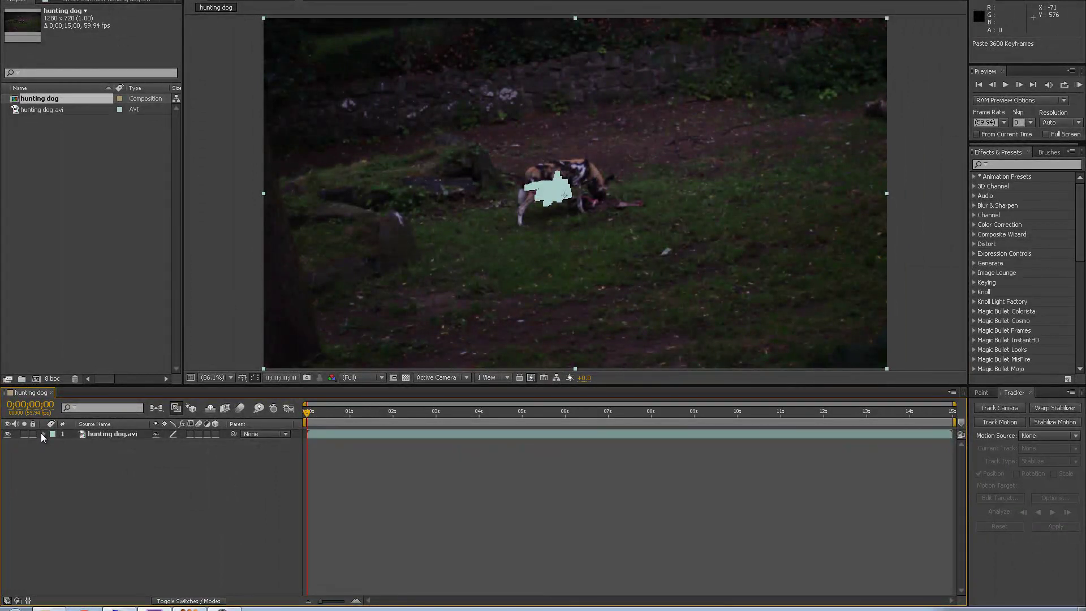
click(43, 434)
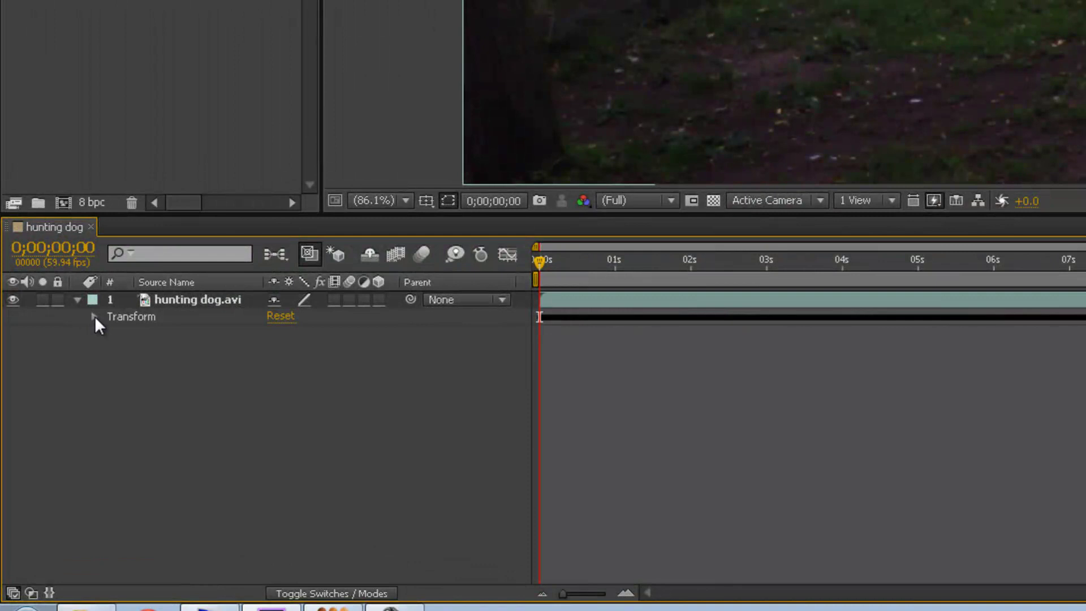
click(94, 316)
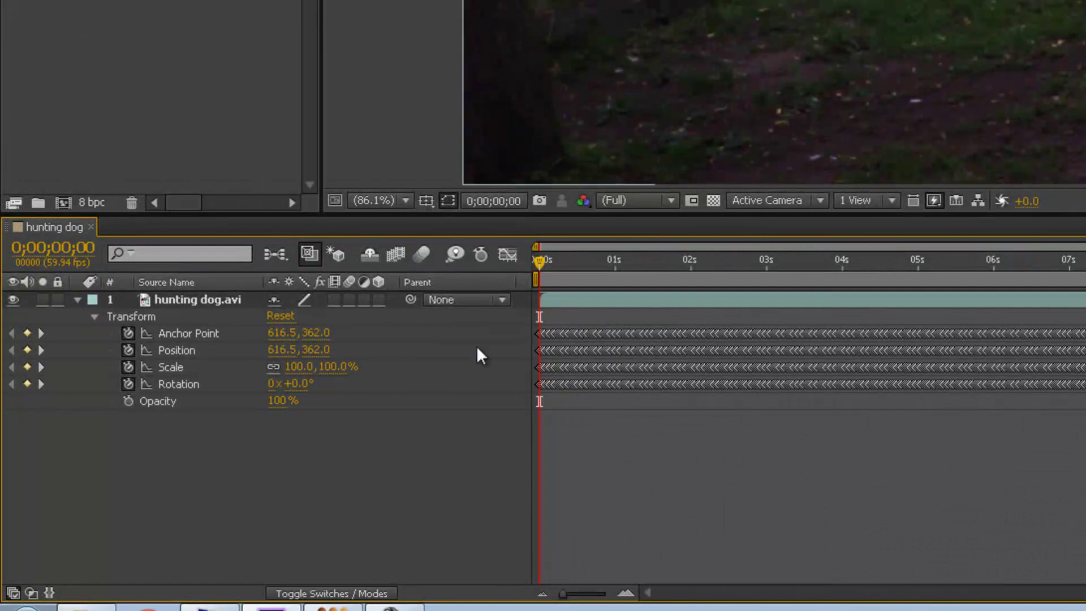
Step: Delete the Position, Scale and Rotation keyframes, leaving only Anchor Point animated
click(179, 382)
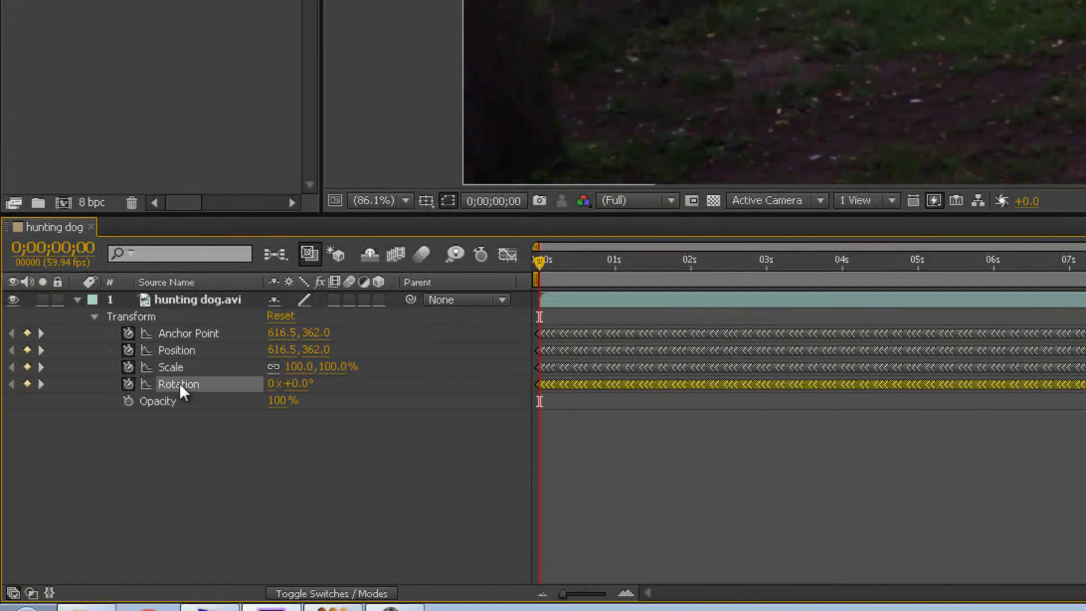
click(166, 367)
click(172, 351)
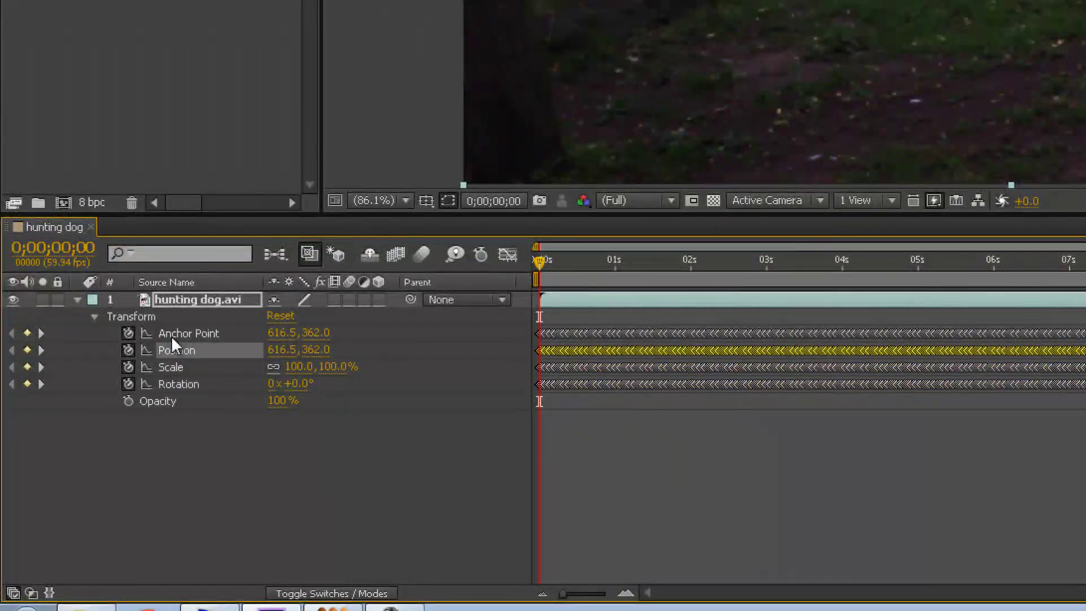
click(171, 334)
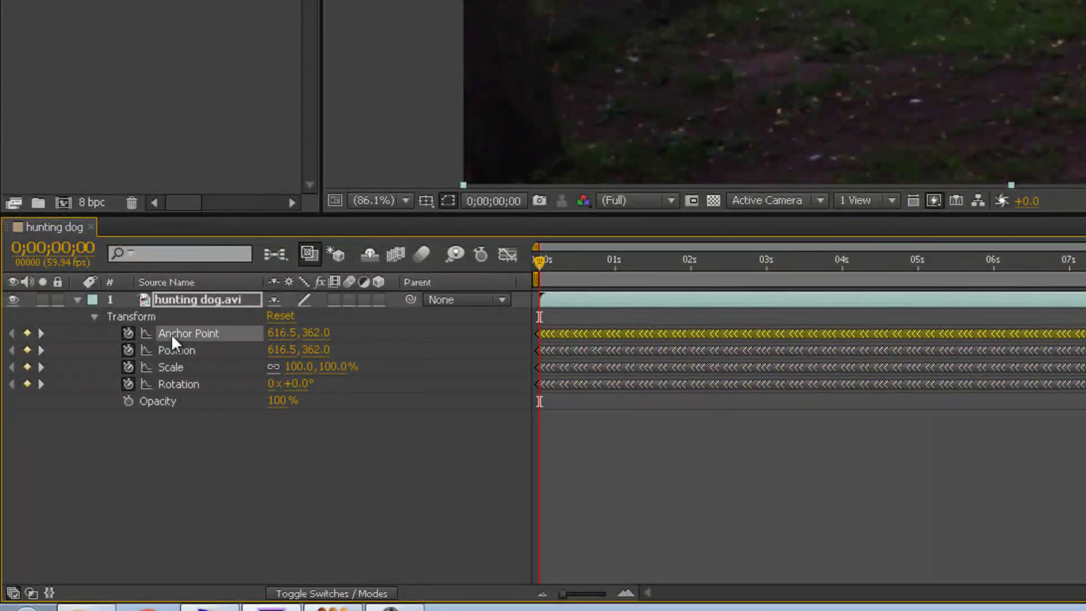
click(255, 478)
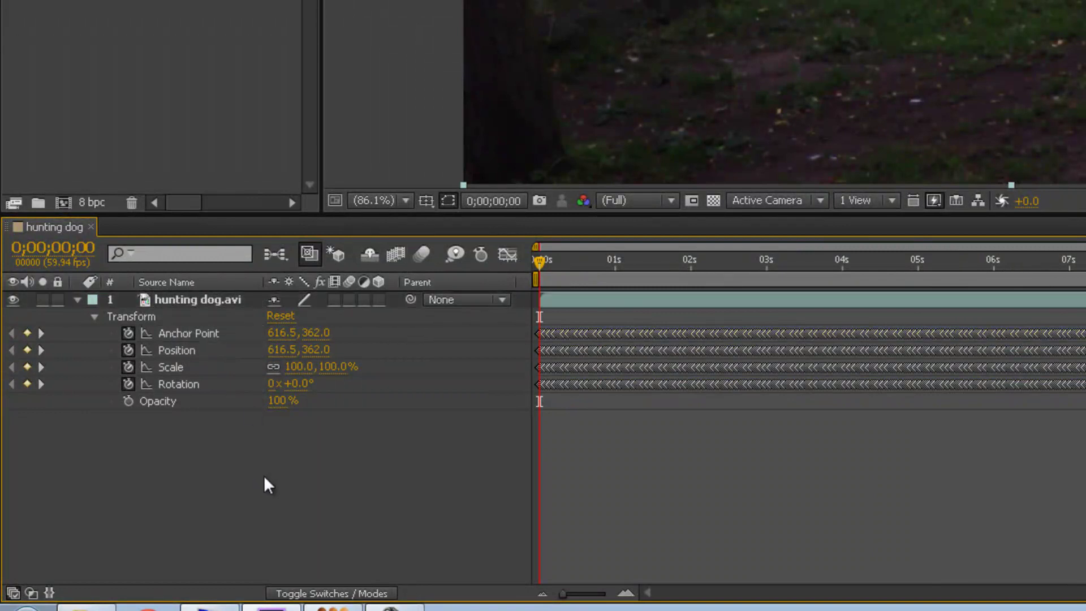
click(124, 350)
click(128, 367)
click(127, 385)
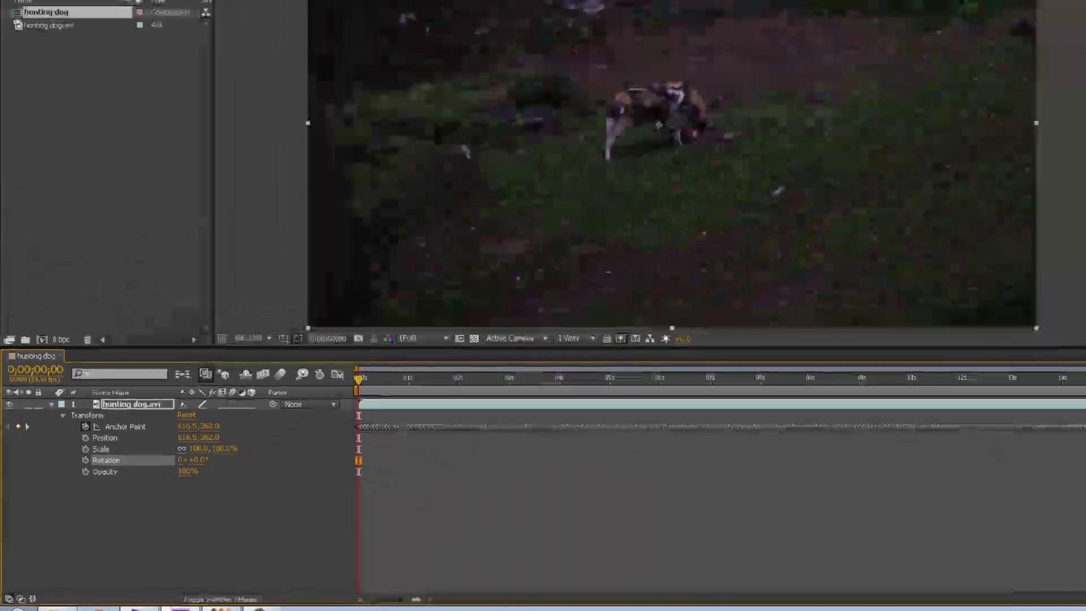
click(1078, 85)
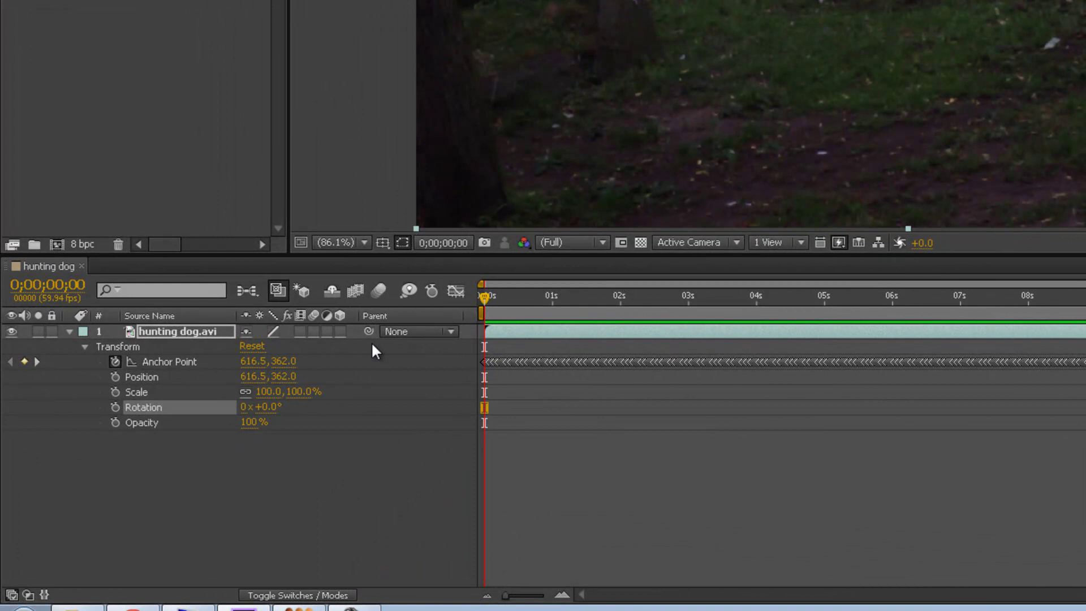
Step: Scale the hunting dog layer to 115% and preview the stabilized footage from the first frame
drag(264, 391, 281, 394)
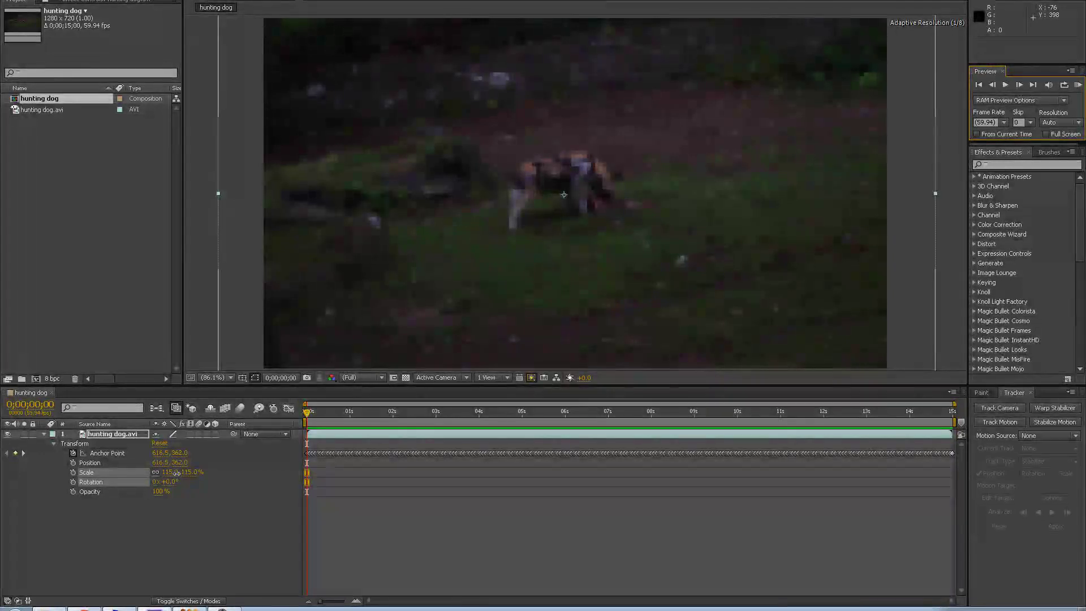
drag(176, 473, 175, 480)
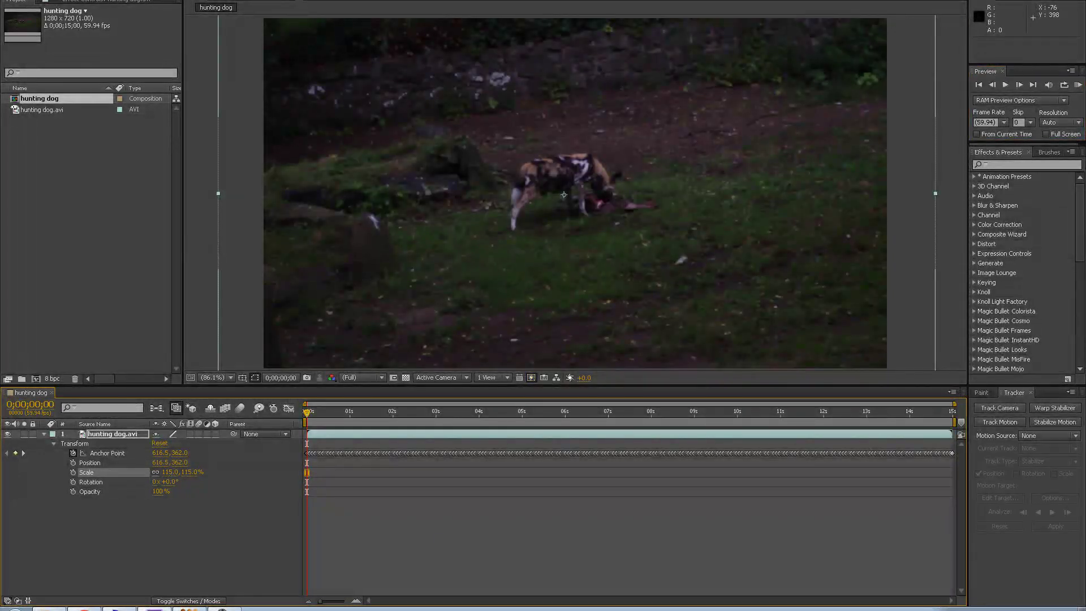
click(980, 84)
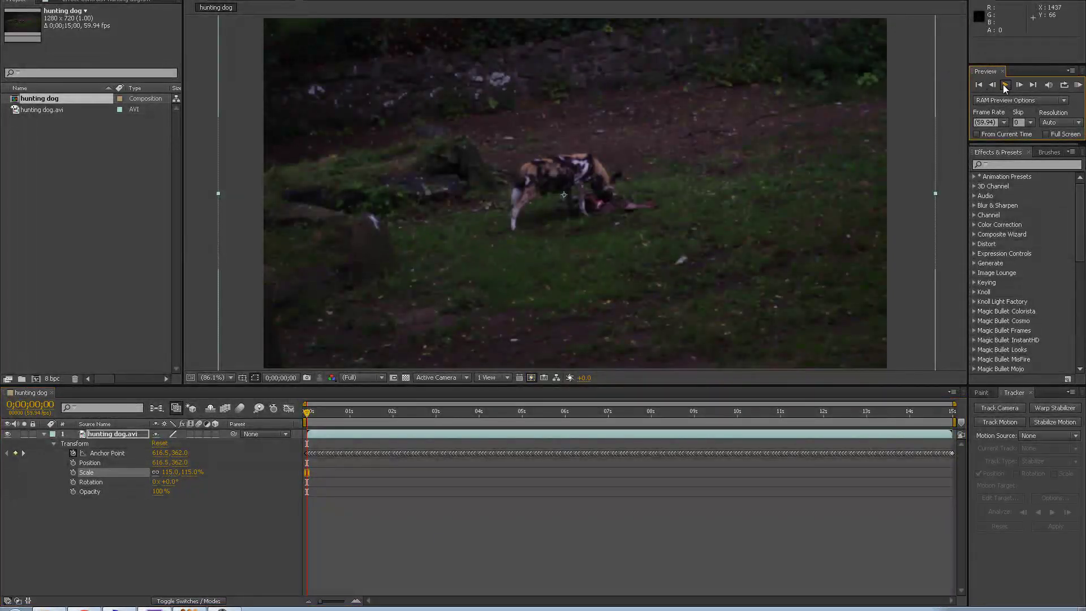
click(1006, 85)
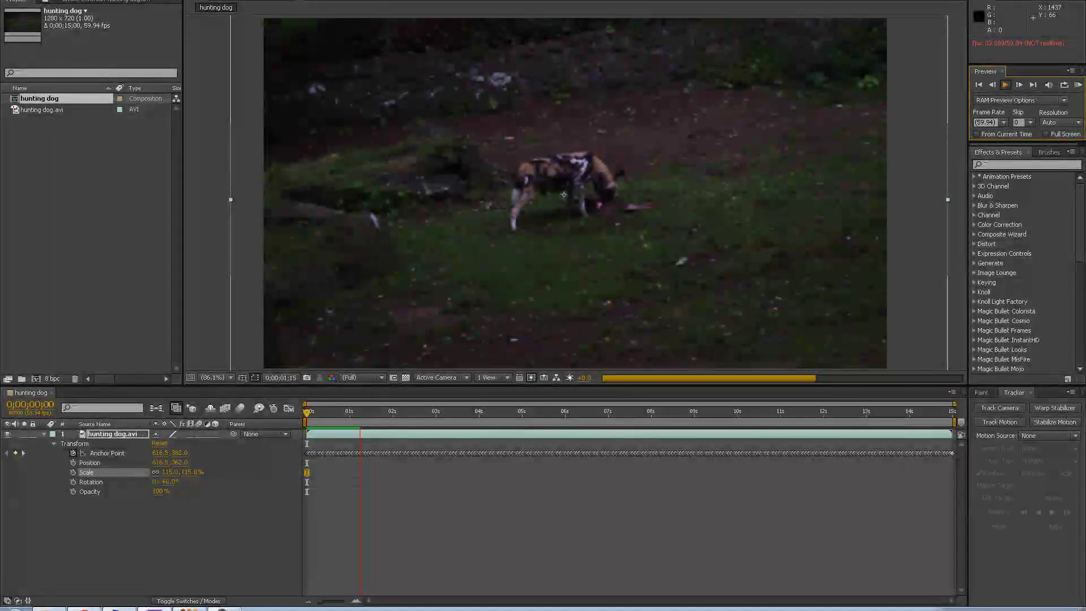
click(1006, 86)
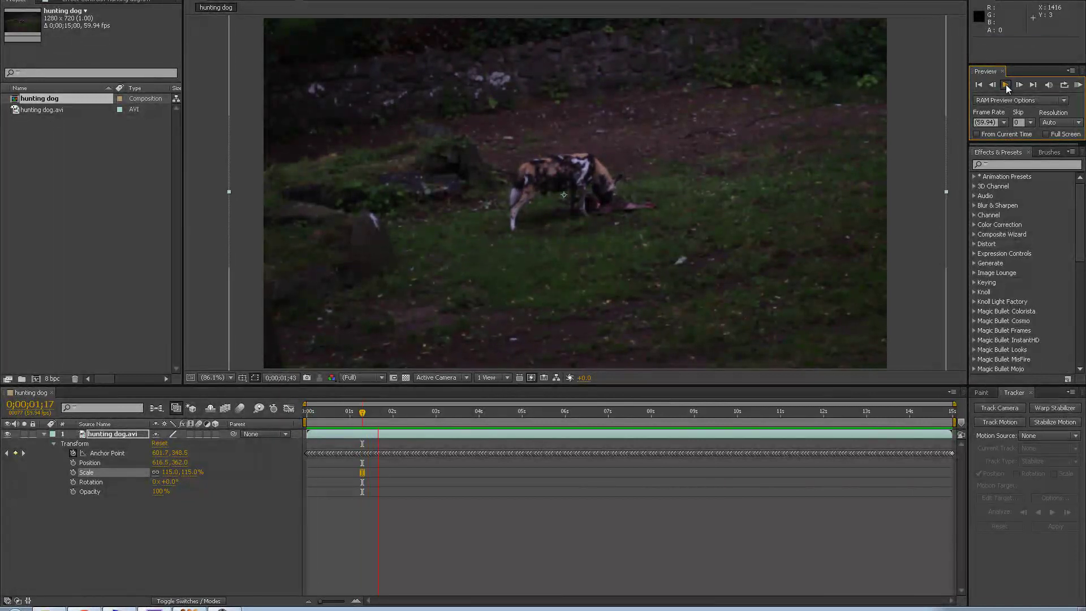